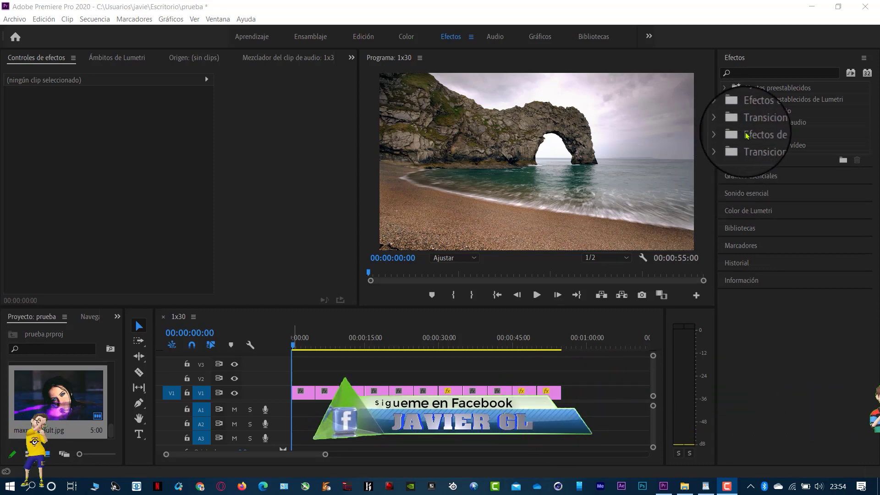
Step: Expand Transiciones de vídeo > Barrido, select Barrido, drag it onto the V1 clips, then minimise Premiere
left_click(726, 145)
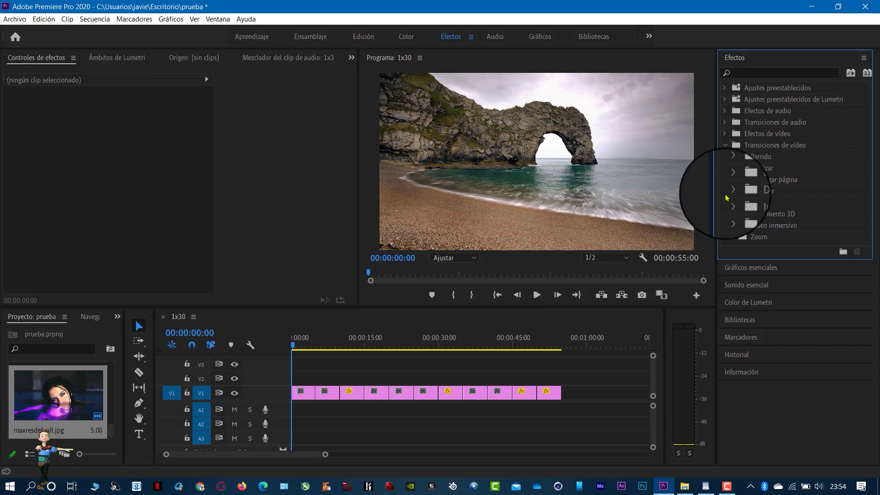
left_click(731, 158)
left_click(765, 167)
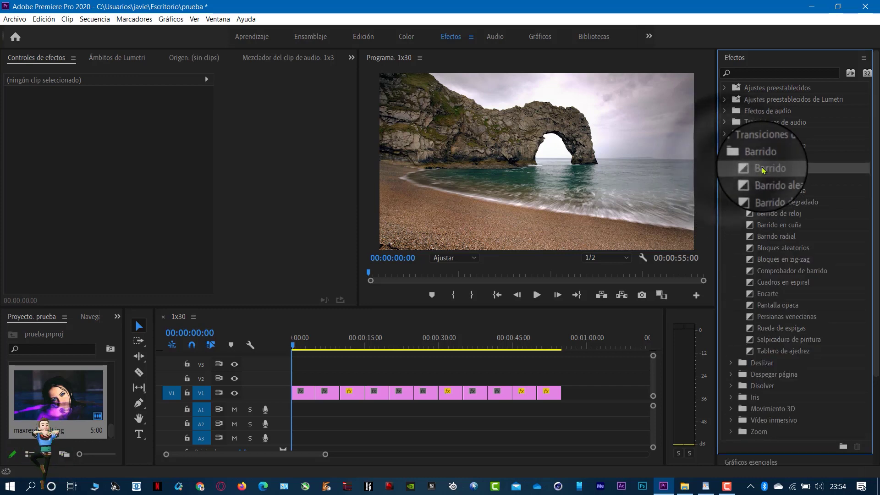
left_click_drag(384, 322, 317, 394)
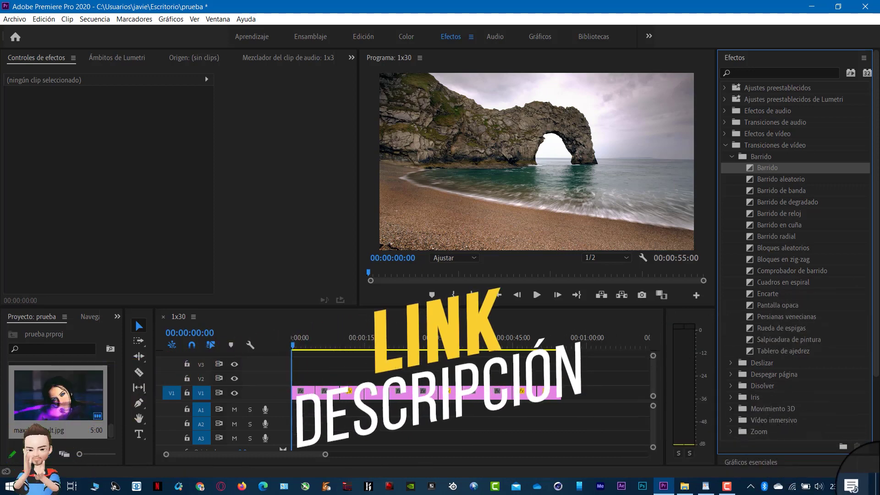
left_click(877, 486)
Step: Move the Transiciones Premiere RAR archive left of the folder and extract it with 'Extraer aquí'
left_click_drag(239, 257, 321, 385)
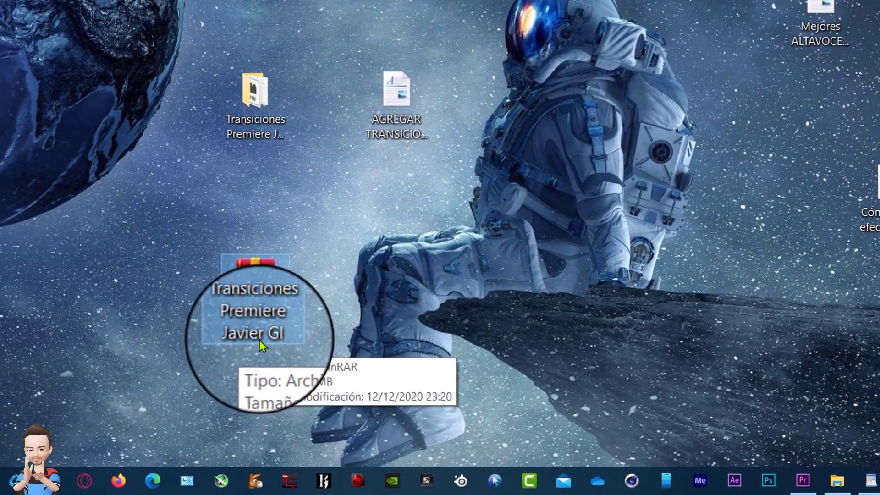
left_click_drag(262, 346, 225, 253)
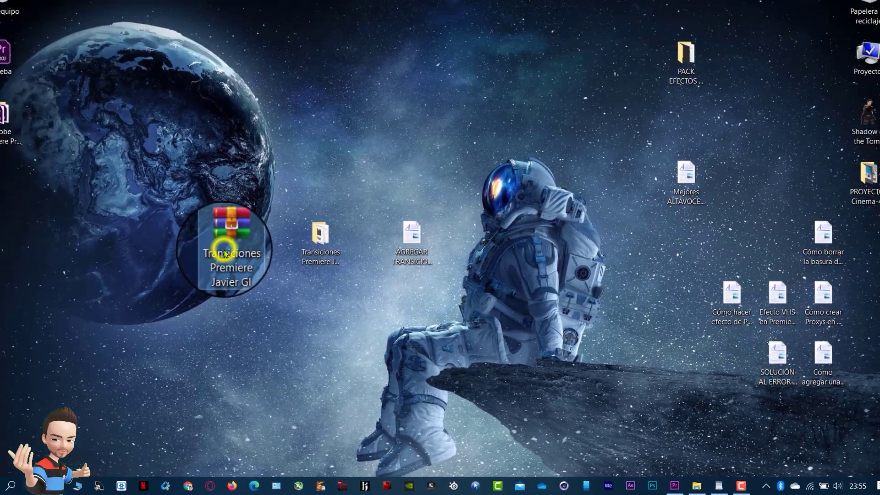
right_click(225, 254)
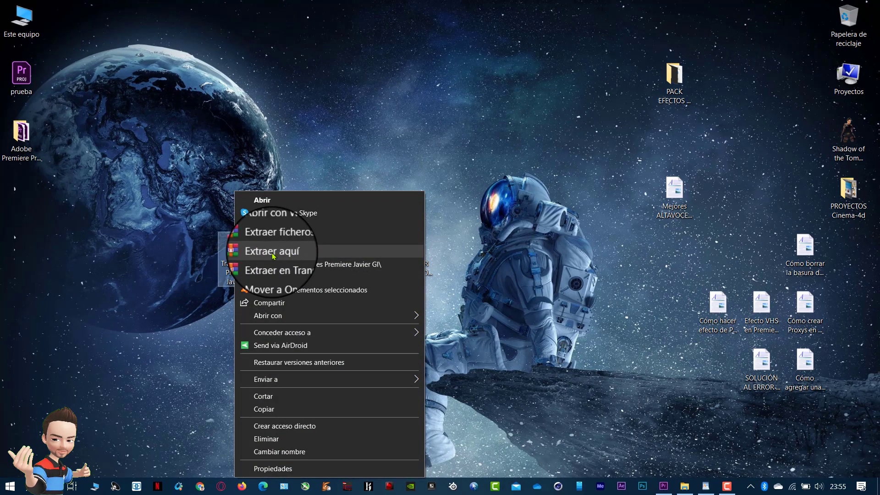
left_click(317, 146)
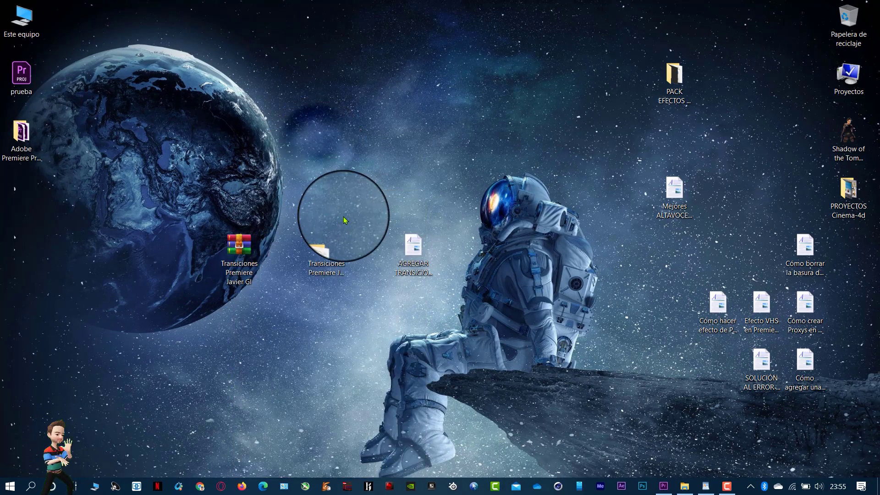
Step: Open the extracted Transiciones Premiere Javier GI folder showing the Impact files and Install text file
double_click(328, 263)
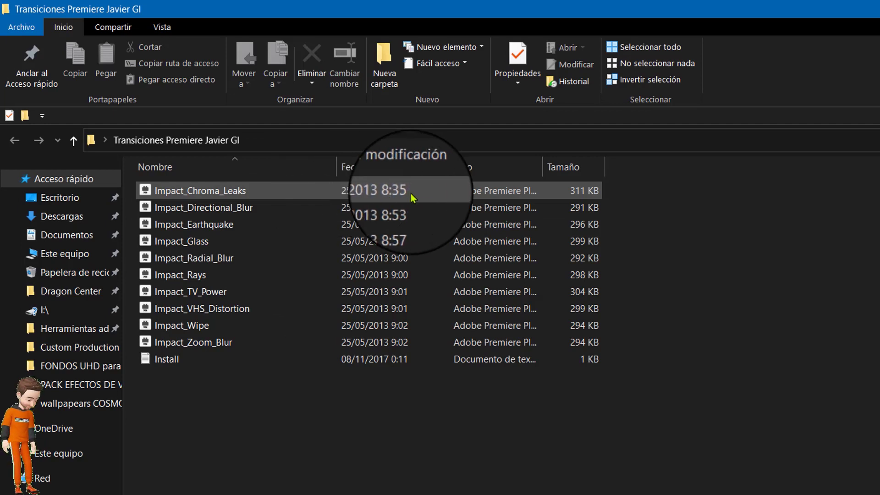
mouse_move(168, 197)
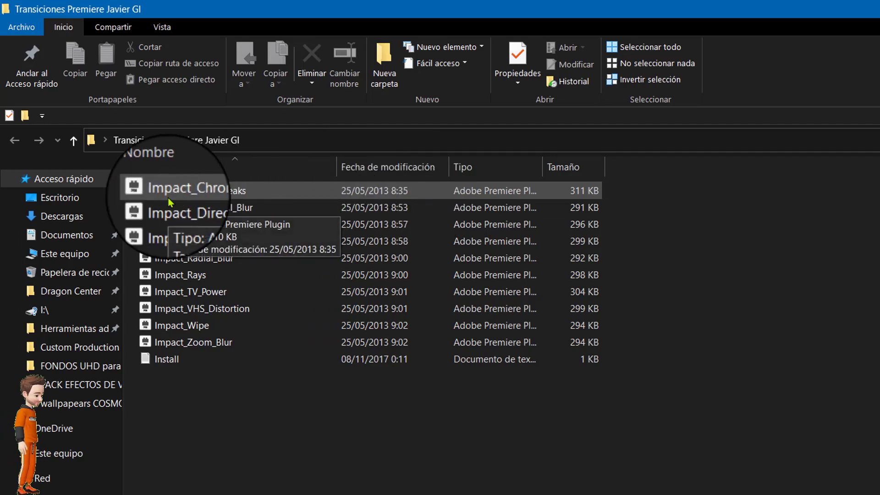
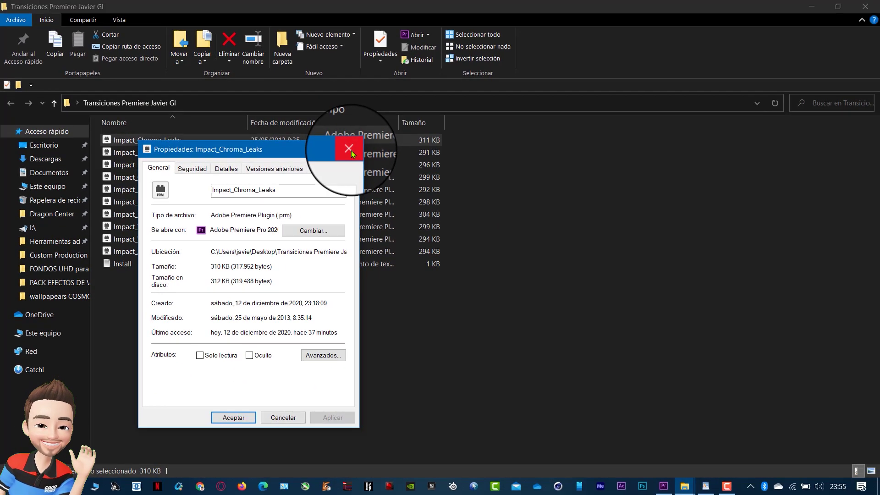
Step: Close the Impact_Chroma_Leaks properties dialog to show the transitions folder's ten .prm files
left_click(349, 149)
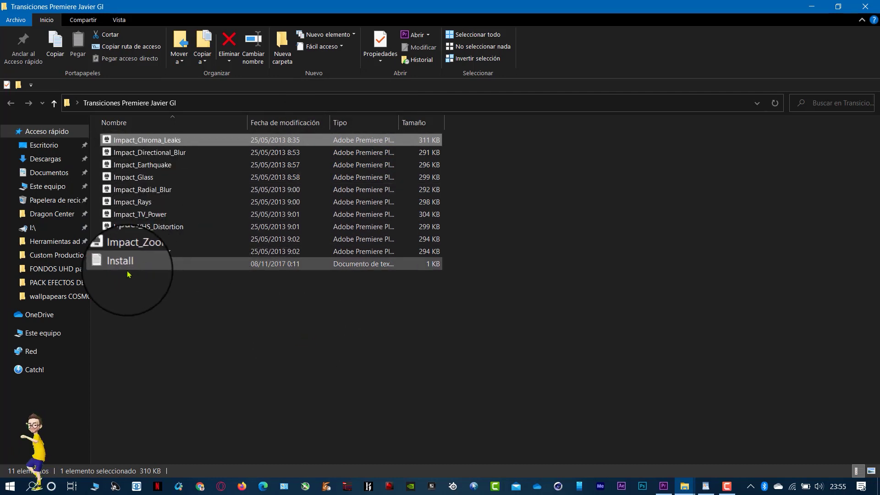
mouse_move(125, 269)
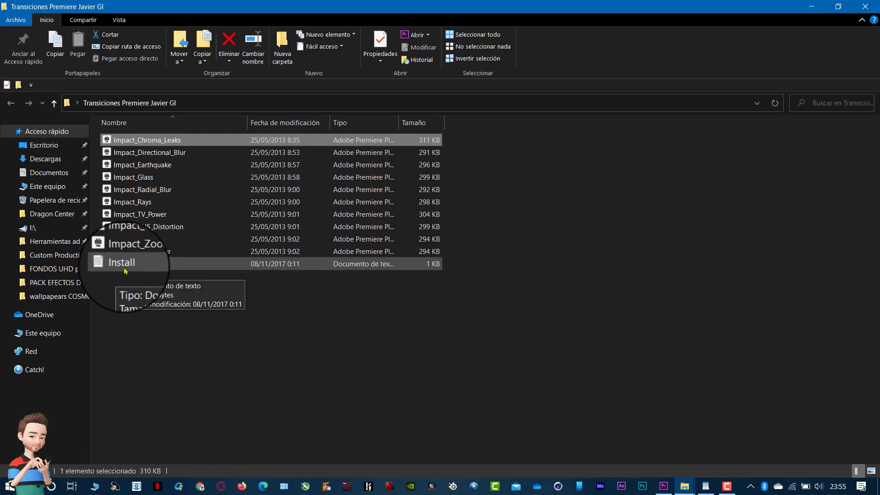
double_click(125, 268)
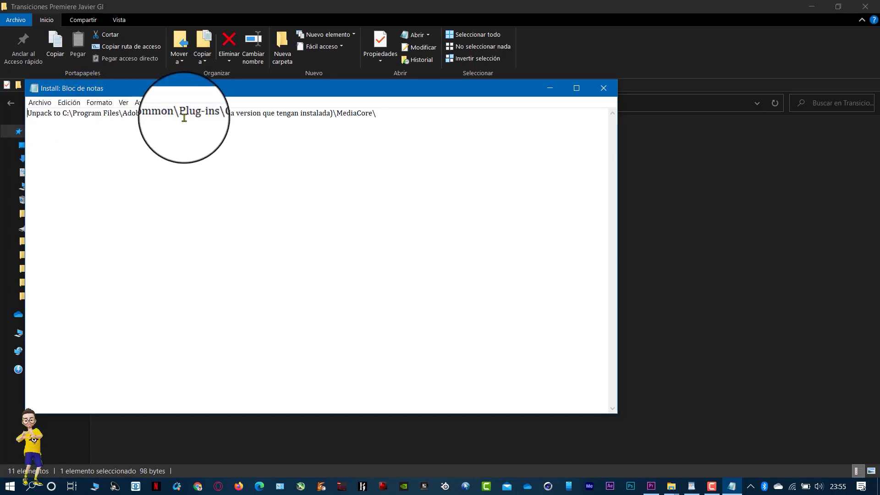
left_click(598, 89)
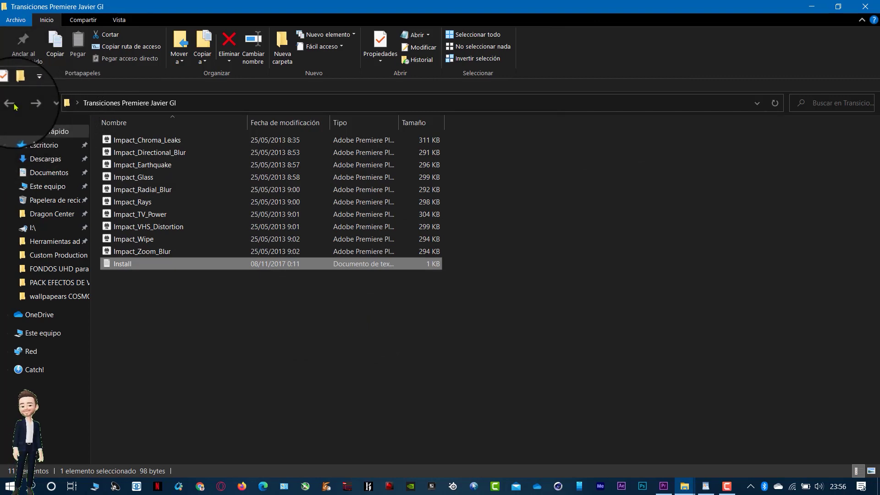
Step: Minimize Explorer and copy the Transiciones Premiere Javier GI folder on the desktop
left_click(865, 6)
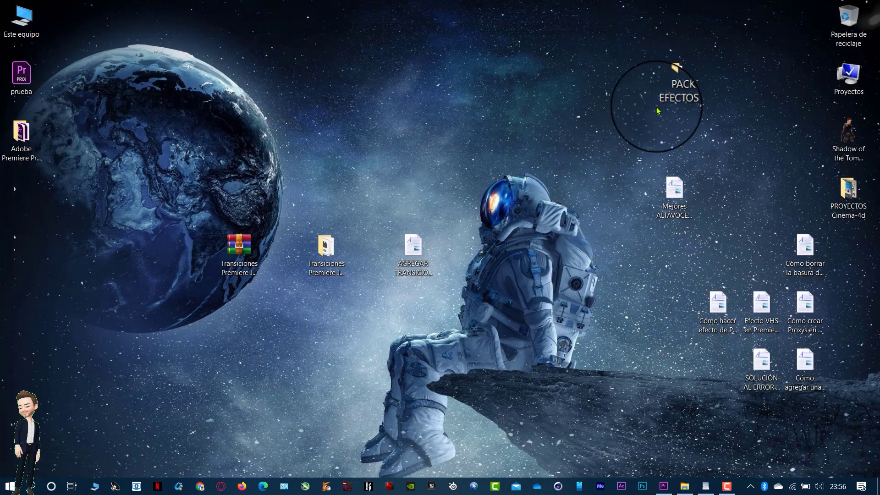
right_click(328, 264)
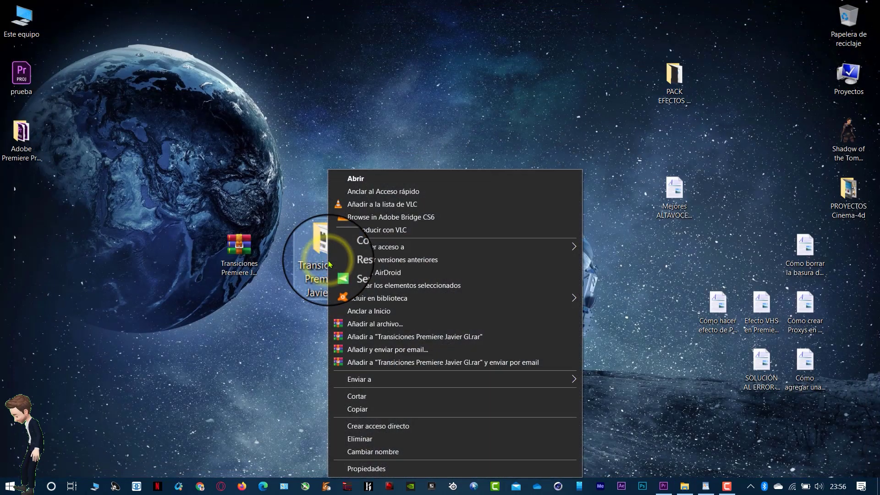
left_click(358, 409)
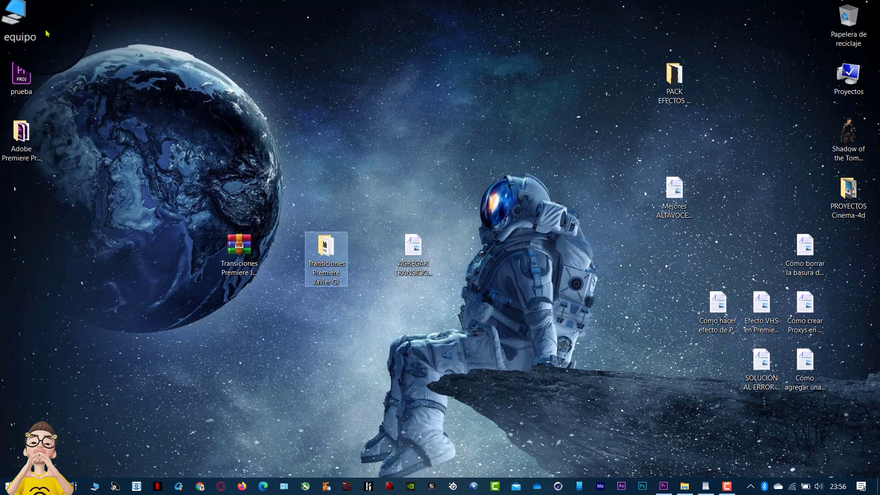
Step: Browse from Este equipo through Disco local (C:), Archivos de programa and Adobe into Adobe Premiere Pro 2020
double_click(28, 31)
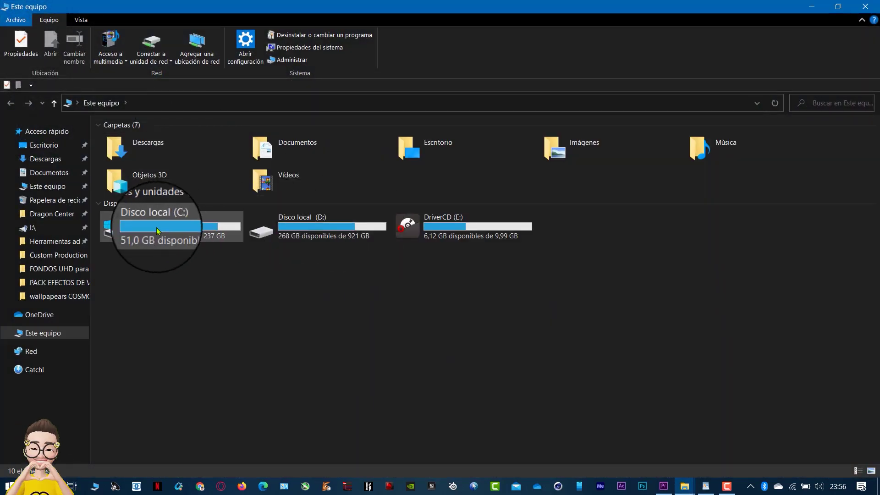
double_click(156, 227)
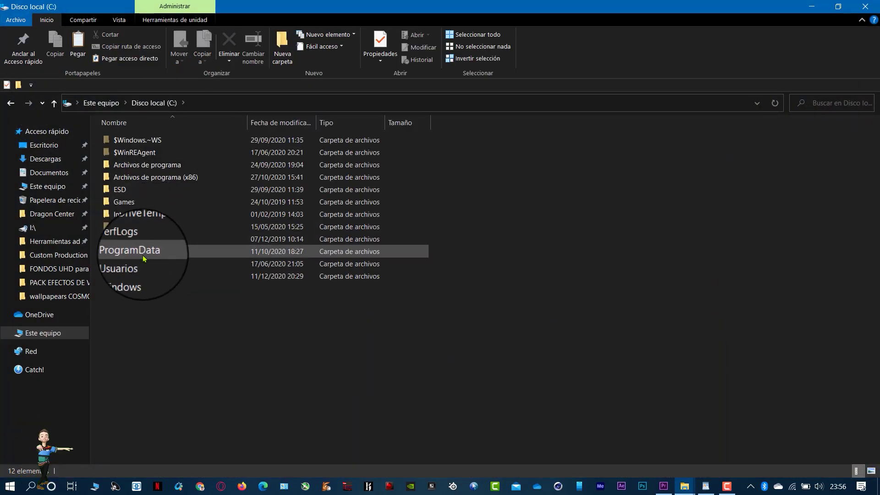
double_click(155, 169)
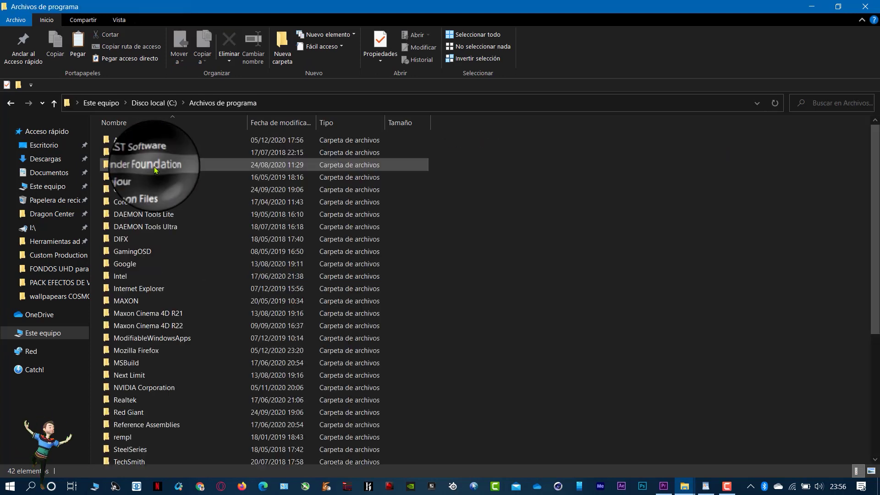
double_click(126, 142)
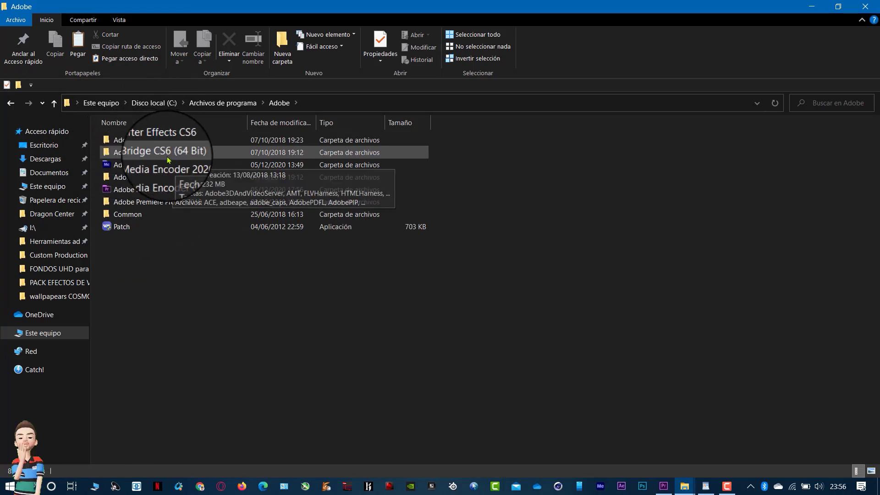
mouse_move(161, 172)
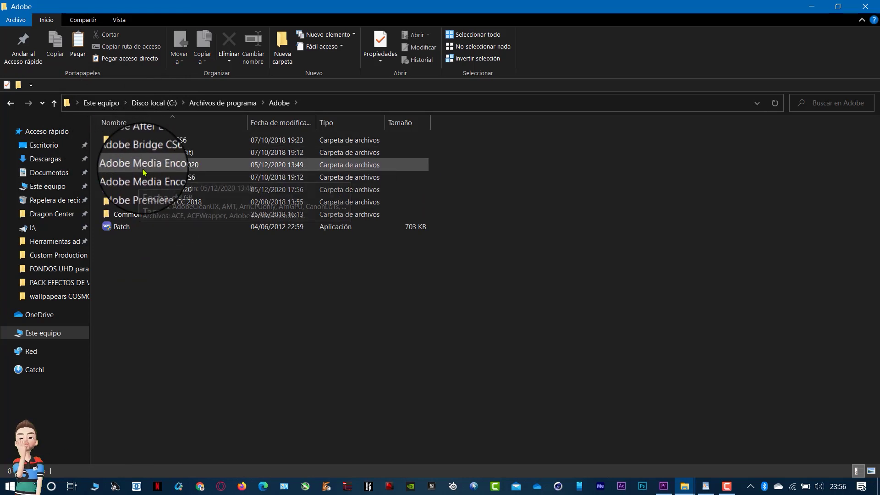
mouse_move(166, 196)
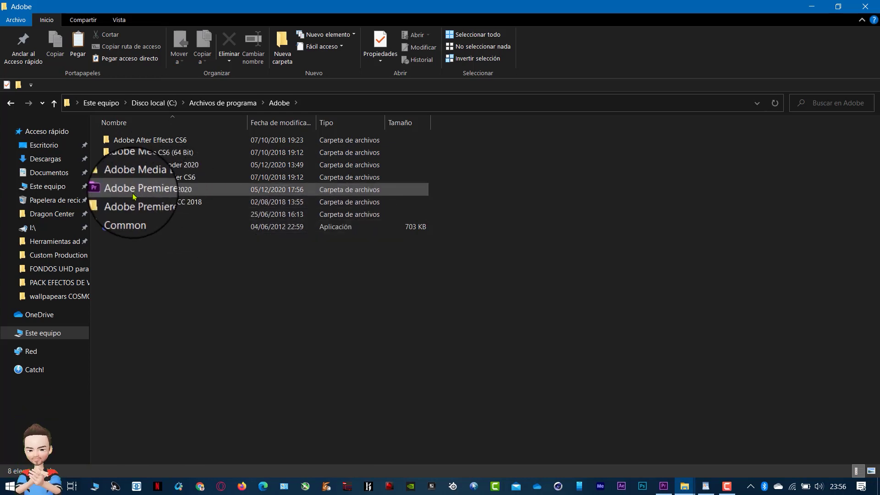
mouse_move(128, 195)
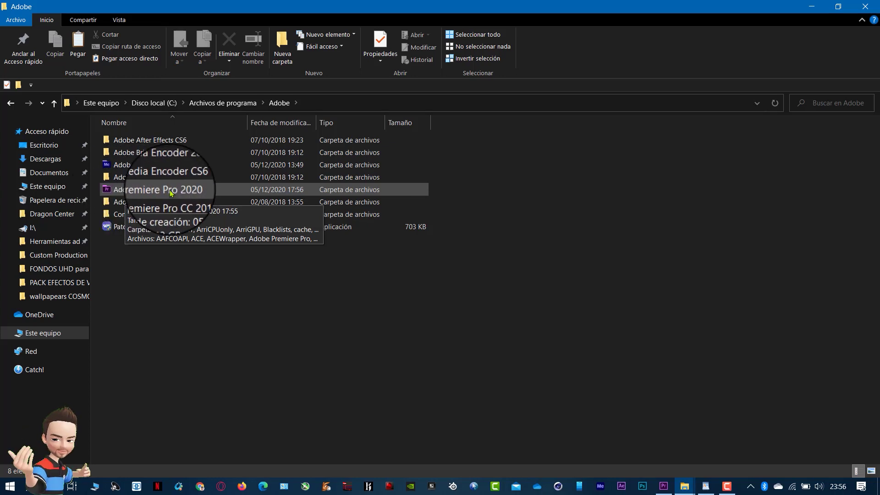
double_click(148, 191)
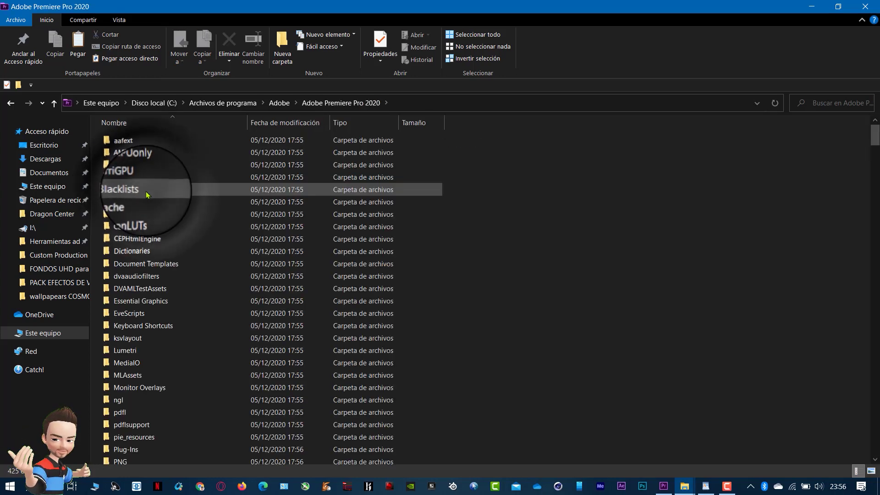
Step: Open Plug-Ins, then the Common folder, and scroll through its 254 items
scroll(158, 204, "down", 3)
scroll(157, 208, "down", 1)
scroll(158, 208, "down", 2)
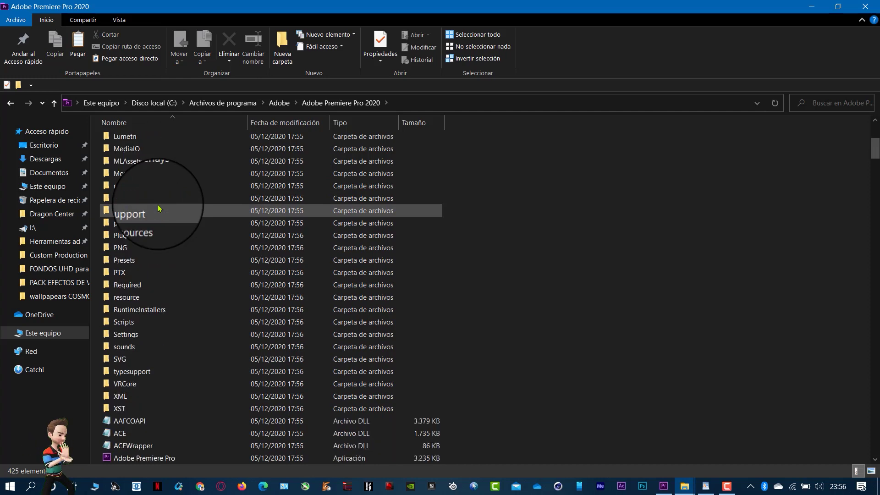
double_click(125, 237)
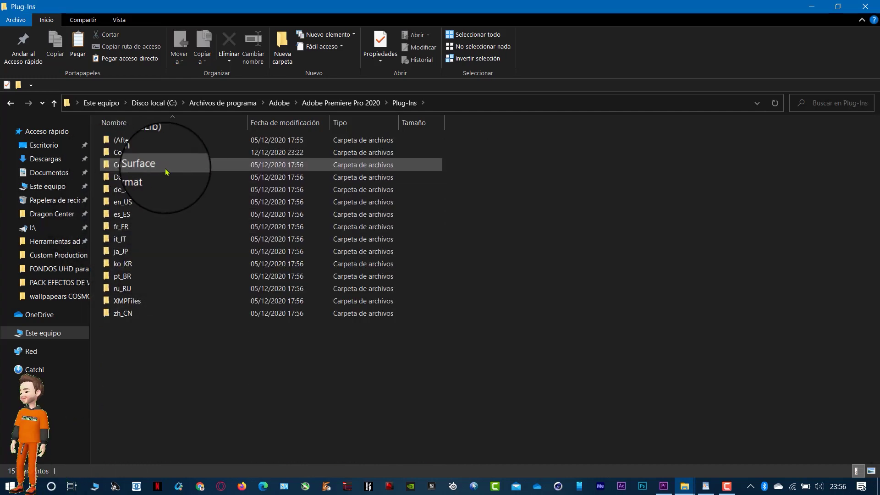
double_click(131, 157)
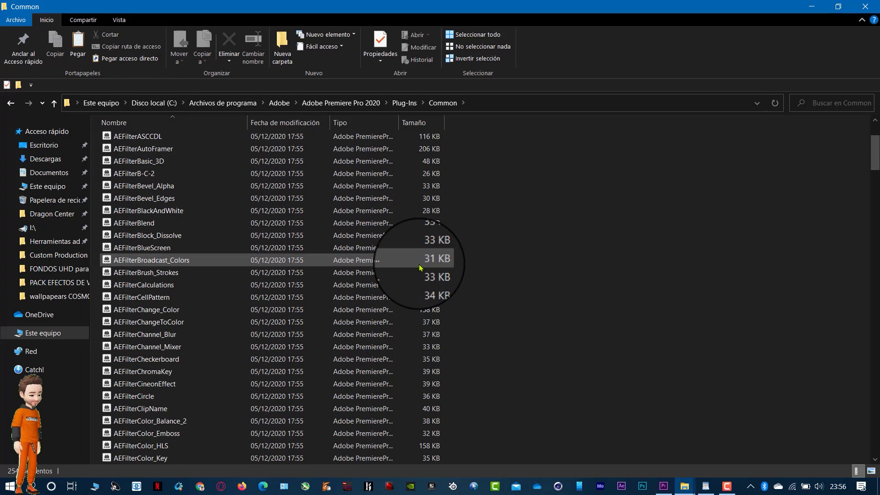
scroll(420, 268, "down", 5)
scroll(458, 252, "down", 5)
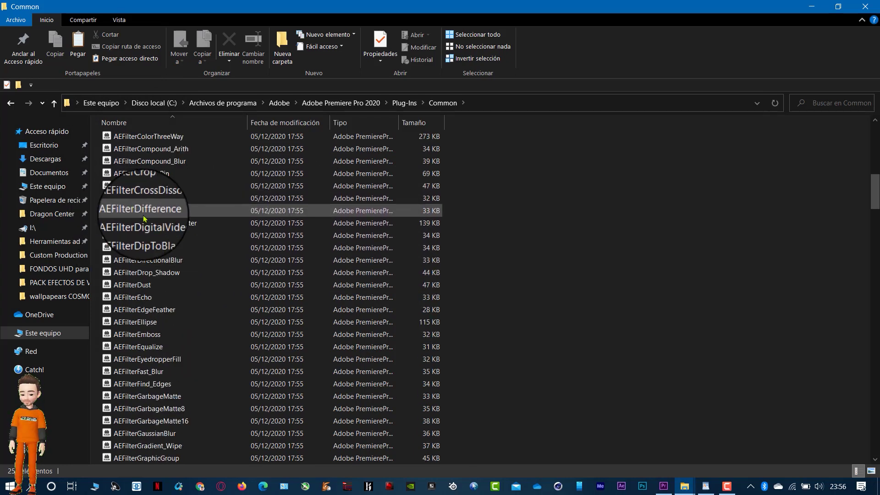
scroll(147, 222, "up", 4)
scroll(153, 229, "up", 4)
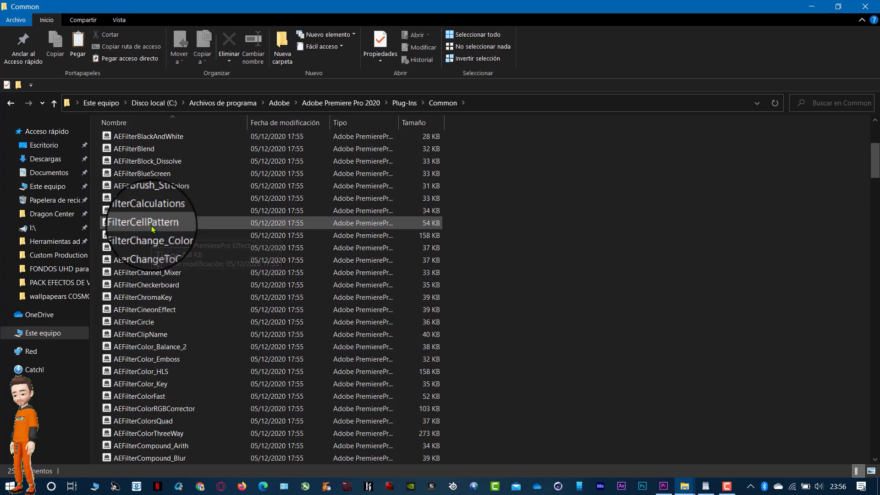
scroll(153, 229, "up", 5)
Step: Paste the transitions folder into Common with administrator permission, then check its contents and return
right_click(585, 275)
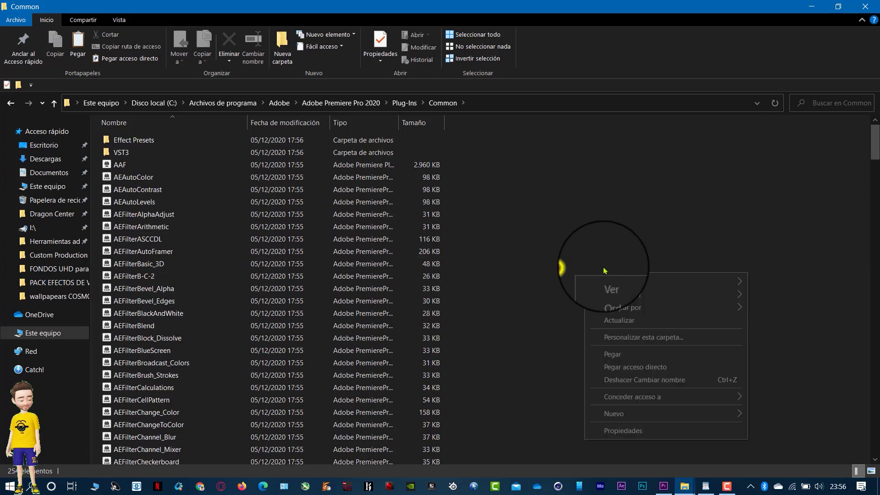
left_click(616, 357)
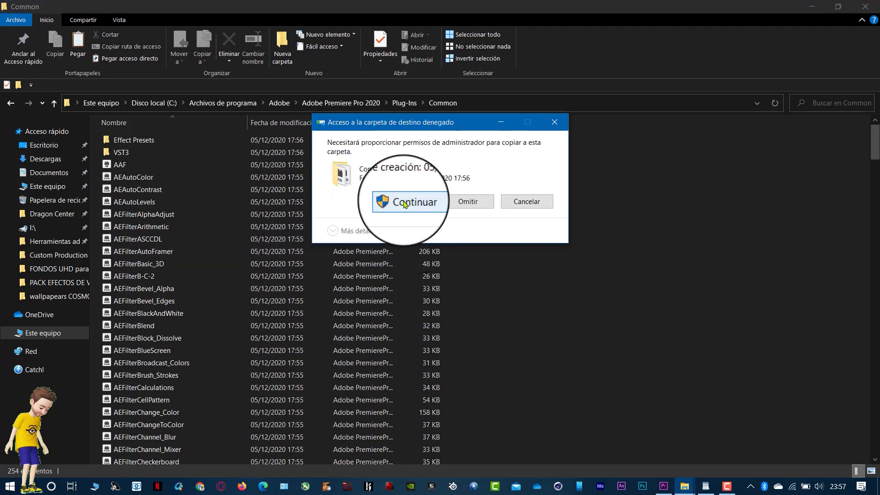
left_click(407, 203)
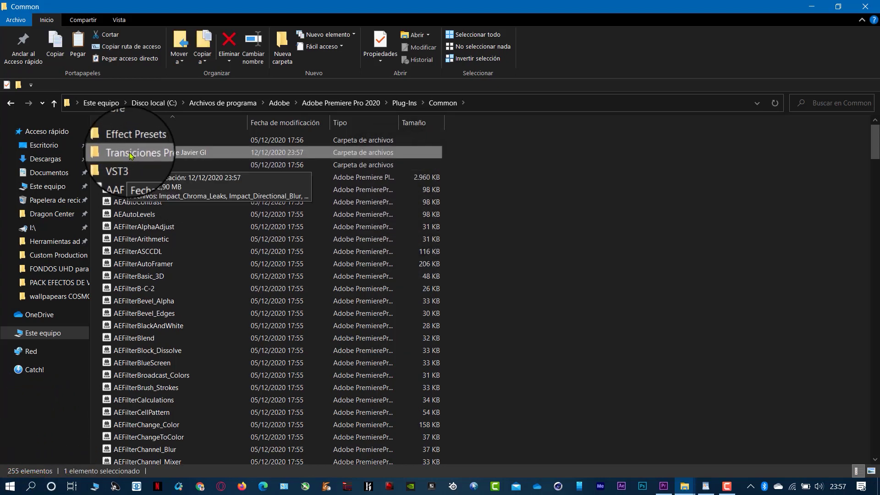
double_click(151, 152)
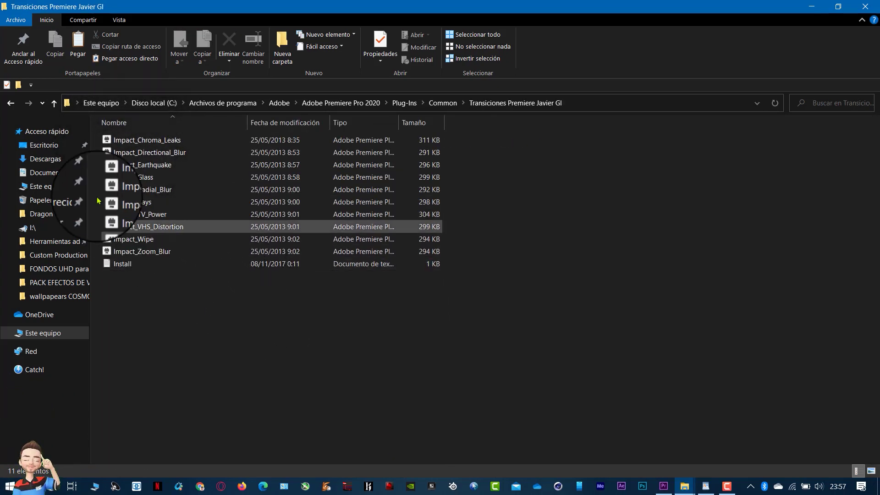
left_click(10, 103)
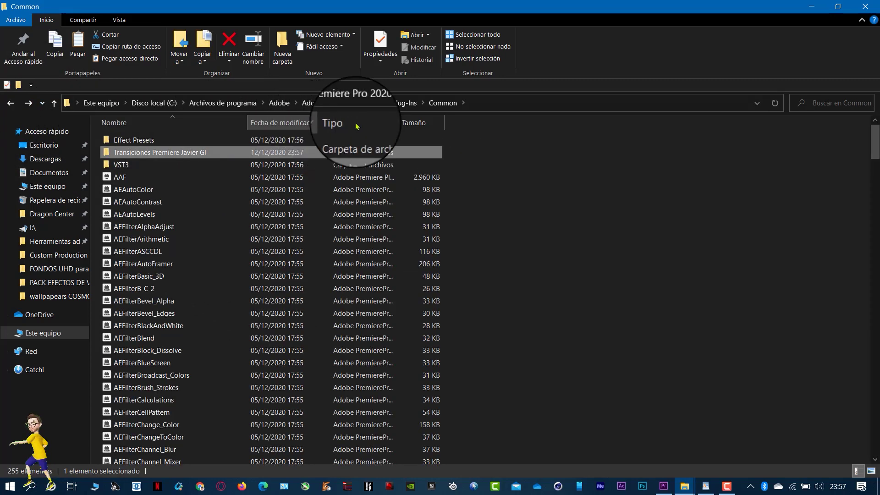
Step: Bring the prueba project forward, collapse Transiciones de vídeo in Efectos, and open the Archivo menu
left_click(866, 6)
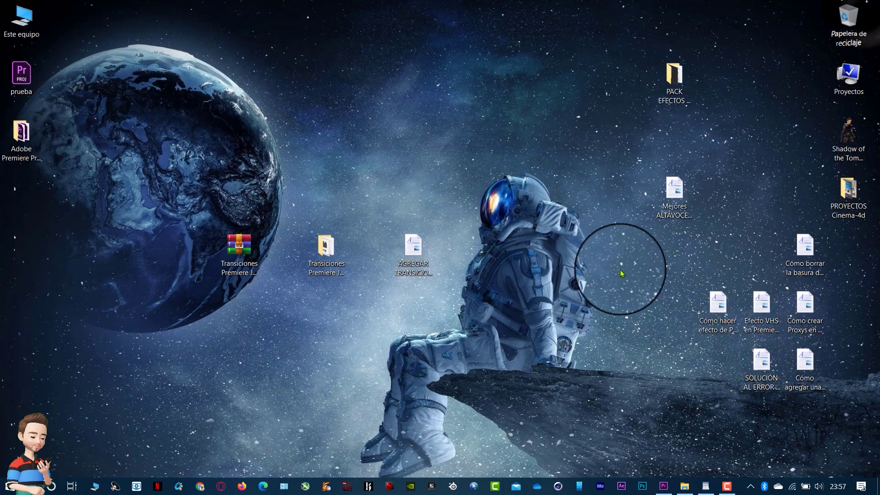
left_click(663, 486)
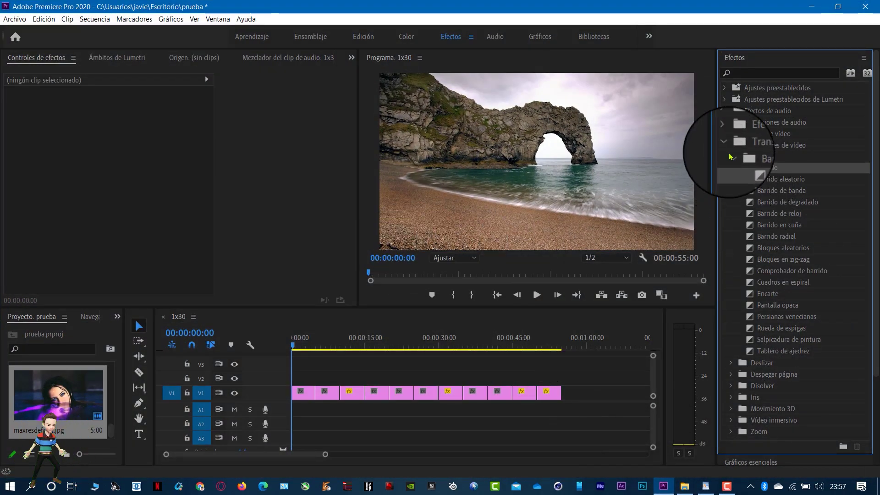
left_click(731, 145)
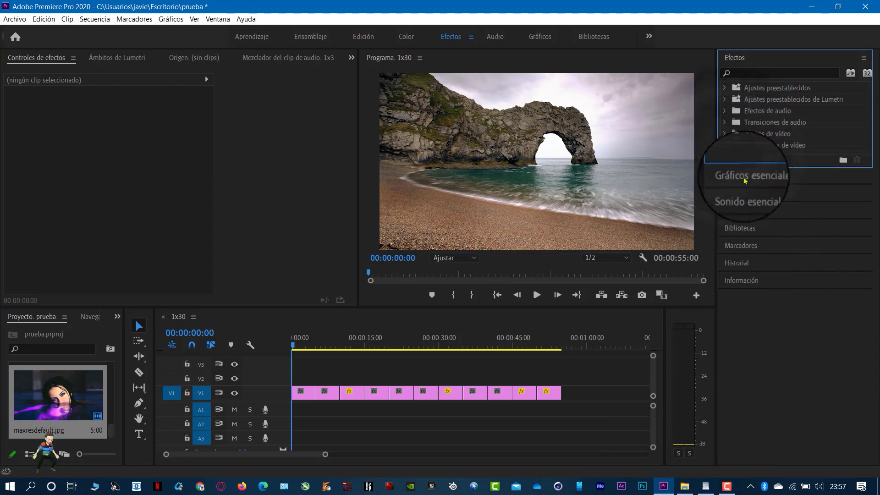
left_click(724, 145)
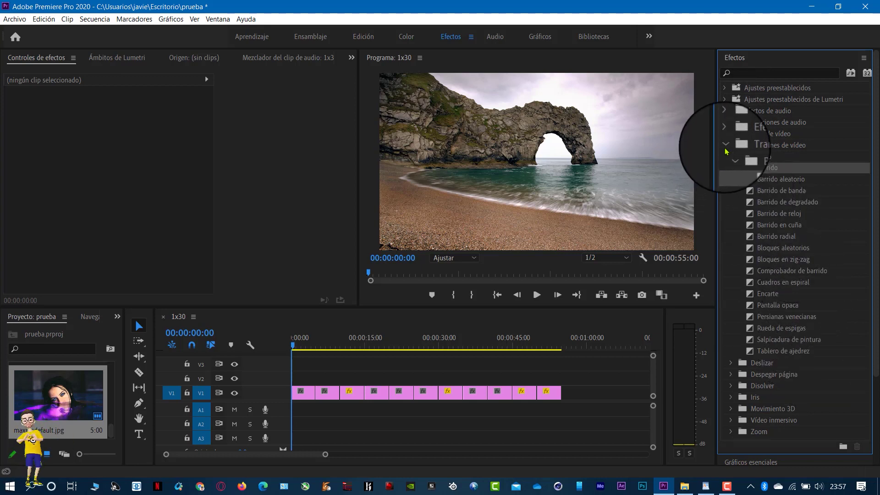
left_click(725, 146)
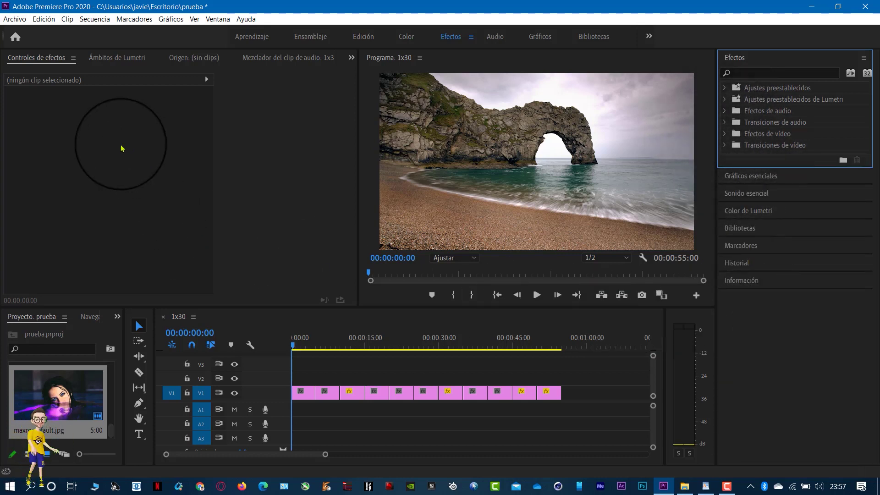
left_click(14, 19)
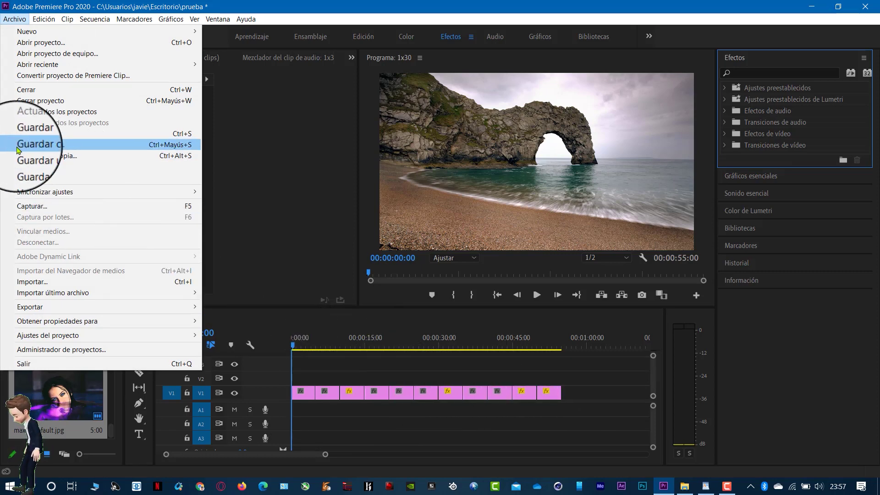
Step: Save prueba over the existing file via Guardar como, then close Premiere Pro
left_click(32, 145)
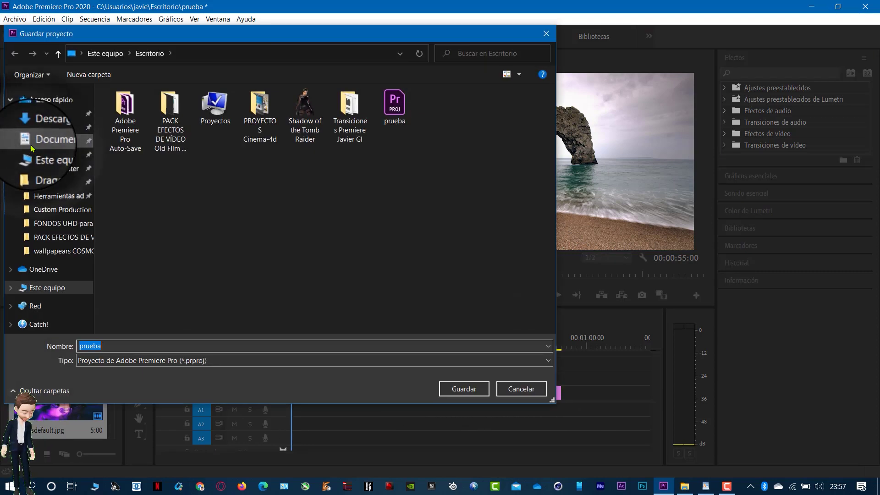
left_click(463, 389)
left_click(495, 263)
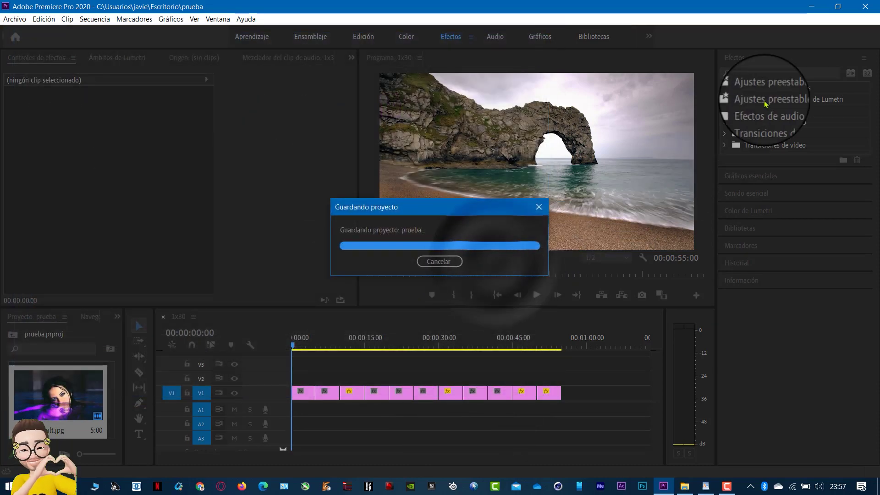
left_click(865, 8)
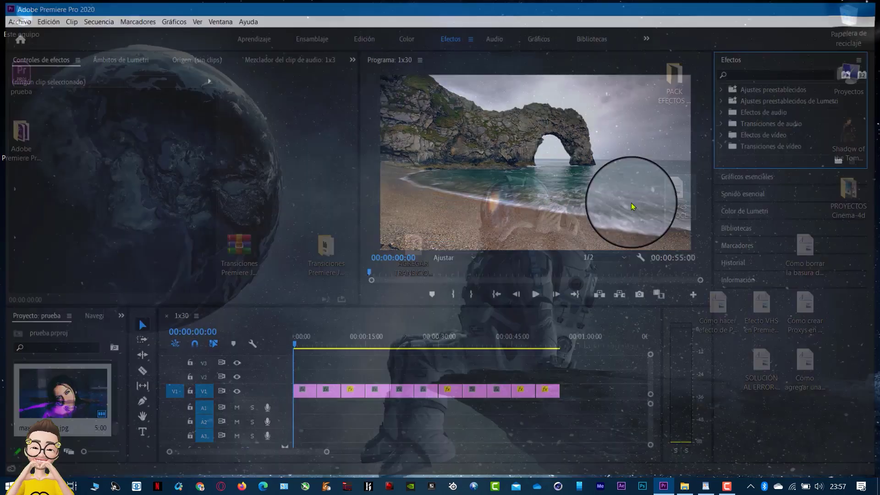
Step: Refresh the desktop twice, then reopen the prueba project from its desktop icon
right_click(504, 139)
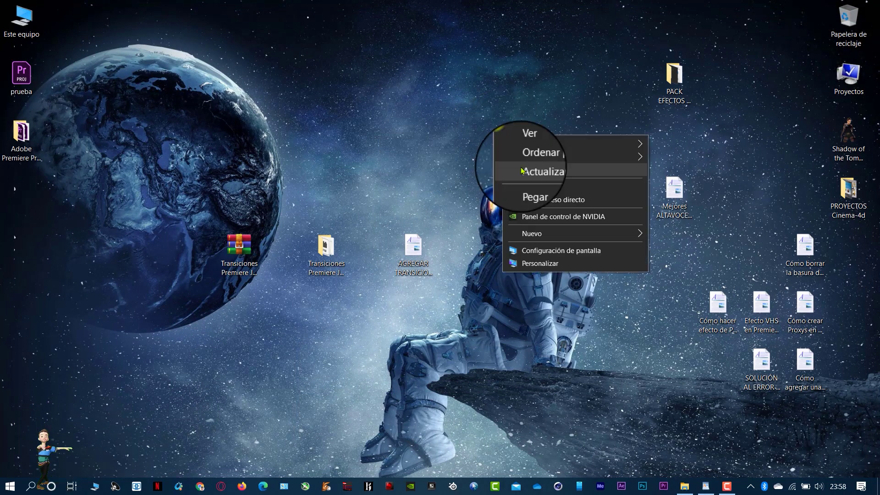
left_click(527, 174)
right_click(553, 263)
left_click(579, 299)
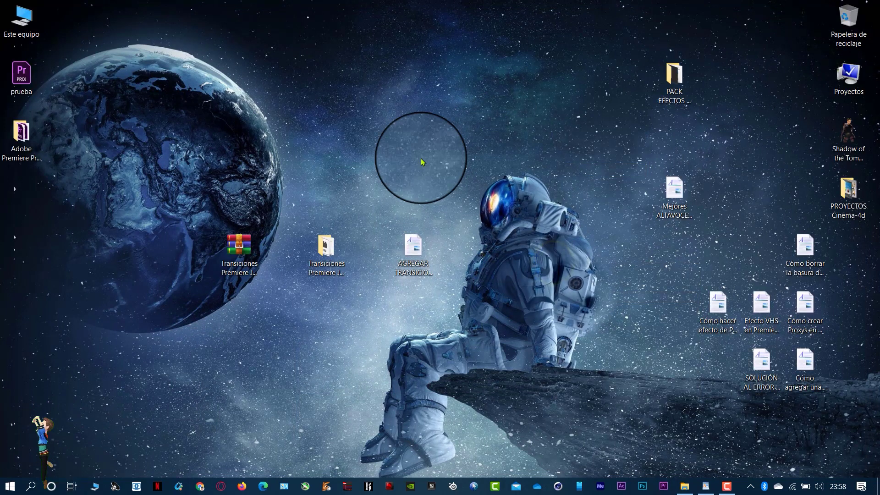
left_click(26, 83)
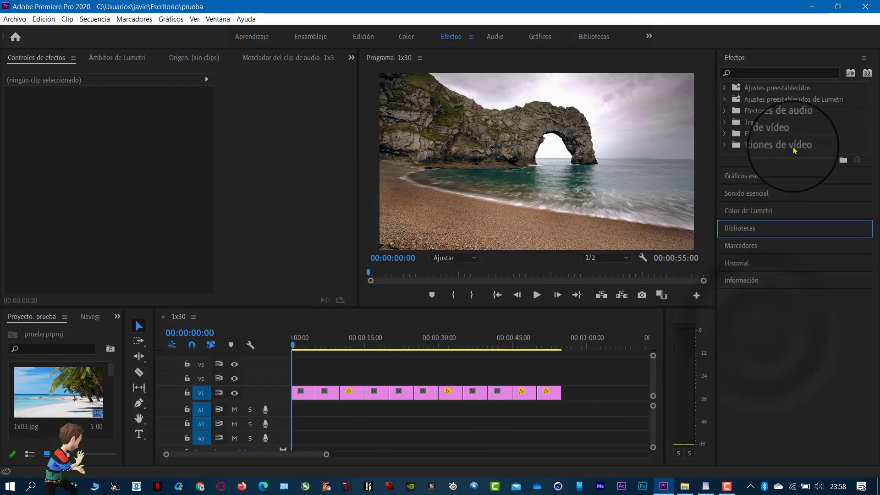
Step: Expand Transiciones de vídeo and the FilmImpact.net II folder in the Efectos panel
left_click(725, 145)
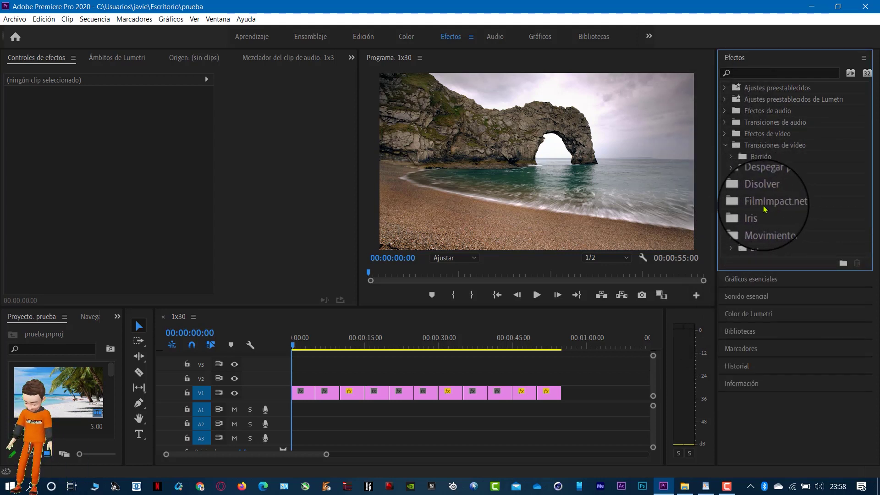
left_click(731, 203)
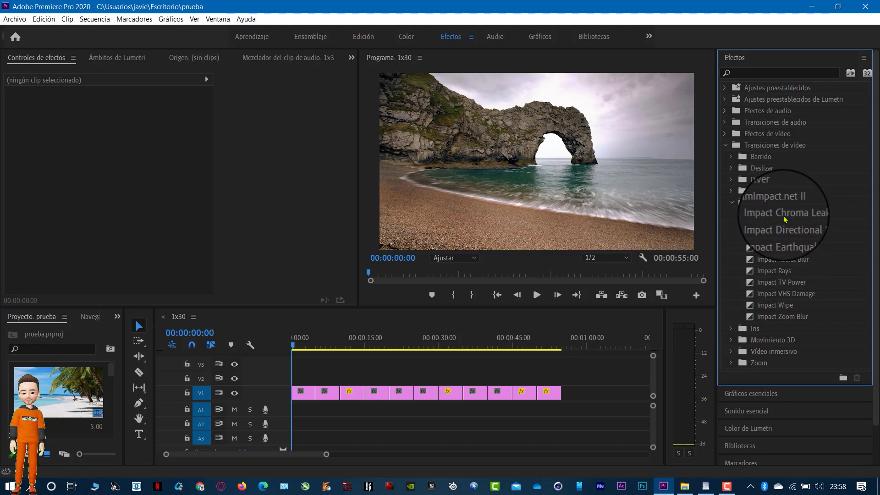
Step: Apply Impact Chroma Leaks, Directional Blur, Earthquake, Glass and Radial Blur to the first five V1 cuts
left_click_drag(772, 216, 356, 386)
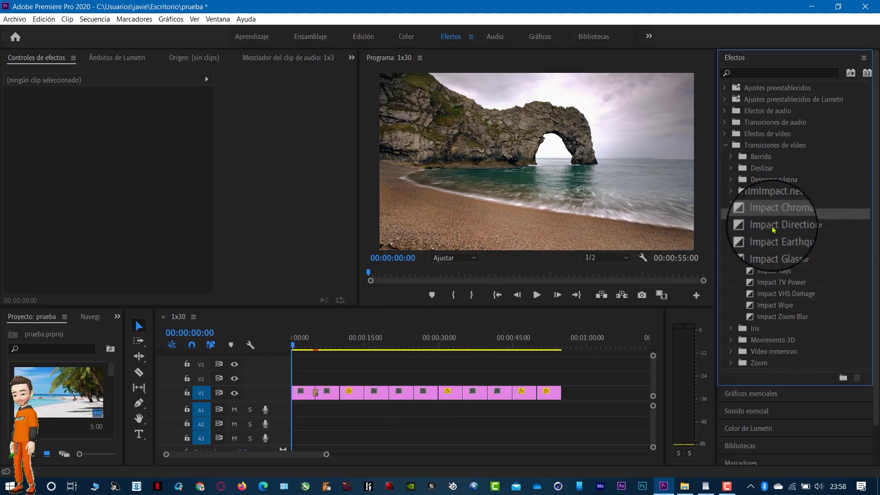
mouse_move(773, 229)
left_mouse_down()
mouse_move(333, 391)
mouse_move(342, 394)
left_mouse_up()
left_click_drag(765, 241, 366, 393)
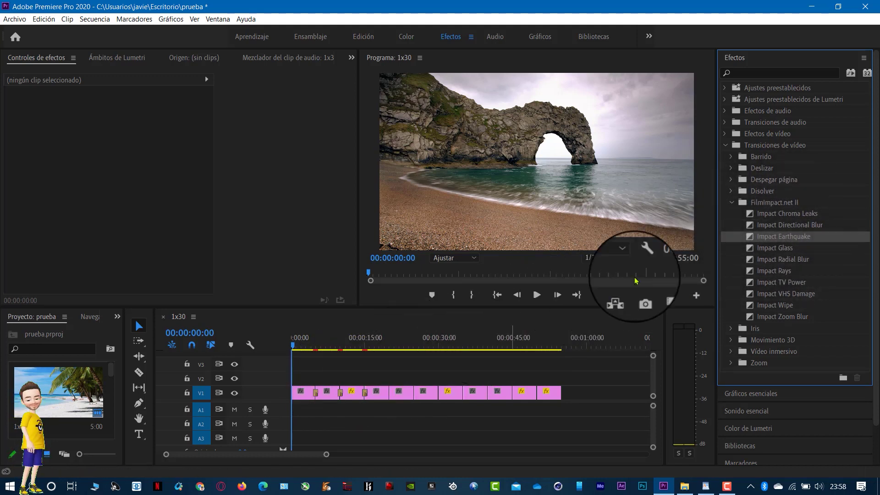
left_click_drag(763, 248, 389, 392)
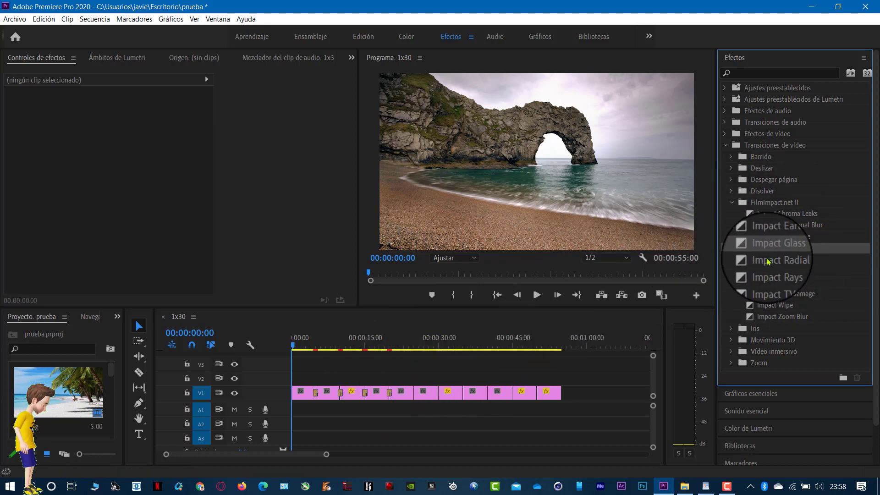
left_click_drag(775, 259, 415, 395)
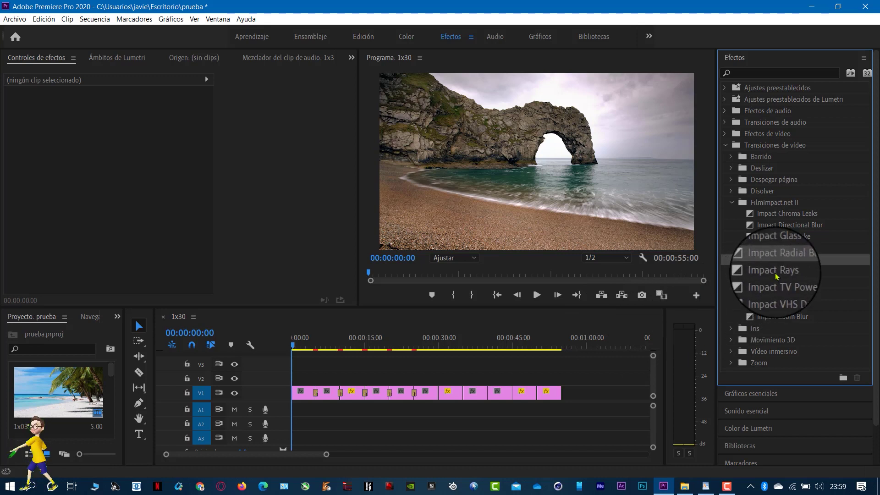
Step: Apply Impact Rays, TV Power, VHS Damage, Wipe and Zoom Blur to the remaining cuts, then play the sequence
left_click_drag(776, 272, 438, 393)
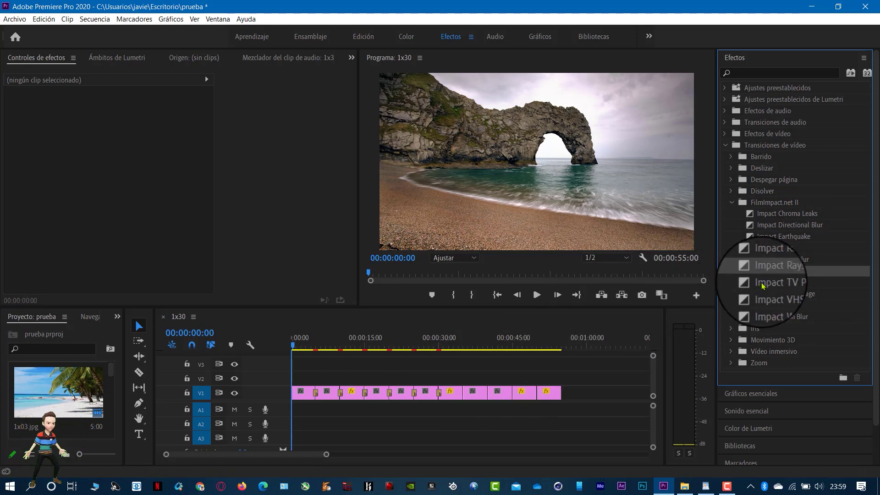
left_click_drag(774, 281, 463, 393)
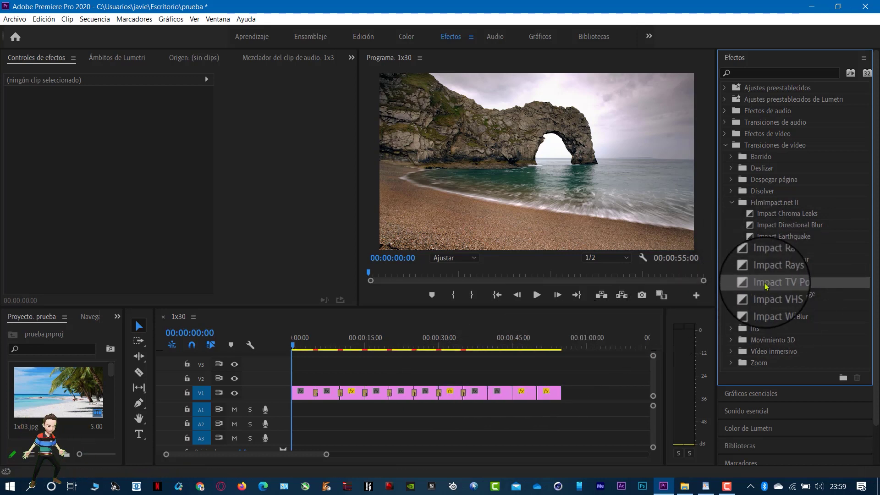
left_click_drag(771, 297, 488, 392)
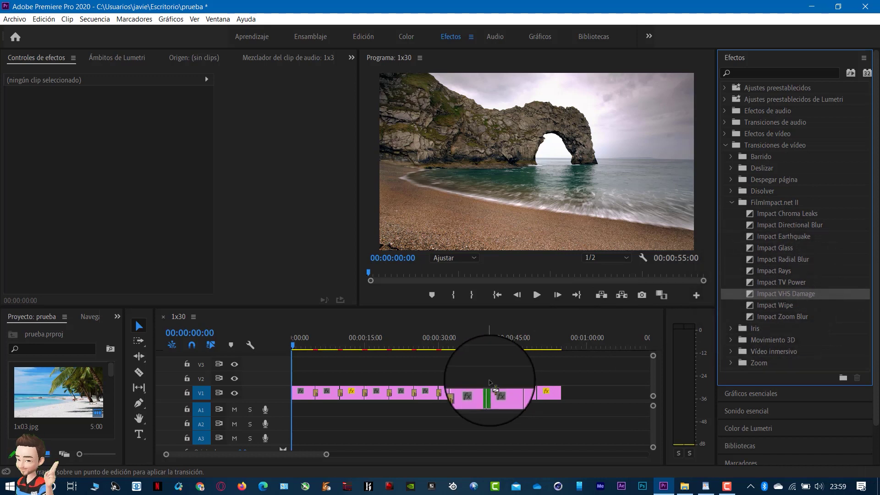
left_click_drag(772, 305, 514, 394)
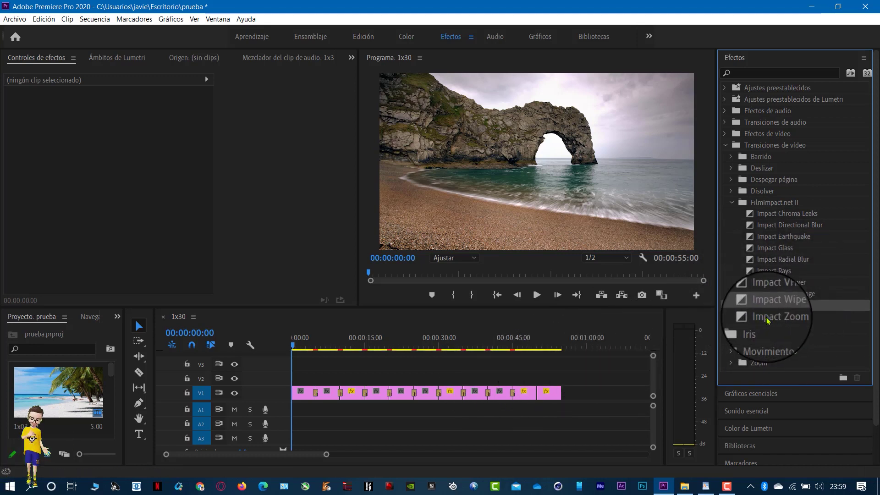
left_click_drag(690, 327, 537, 393)
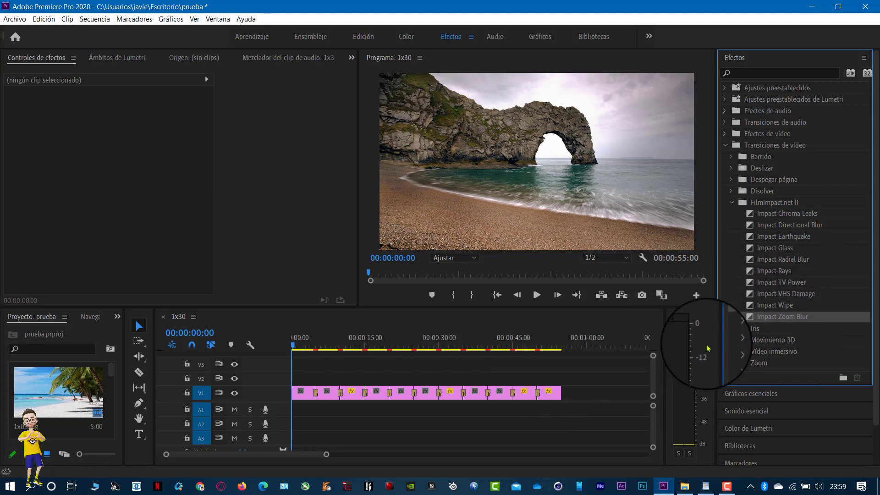
left_click(537, 295)
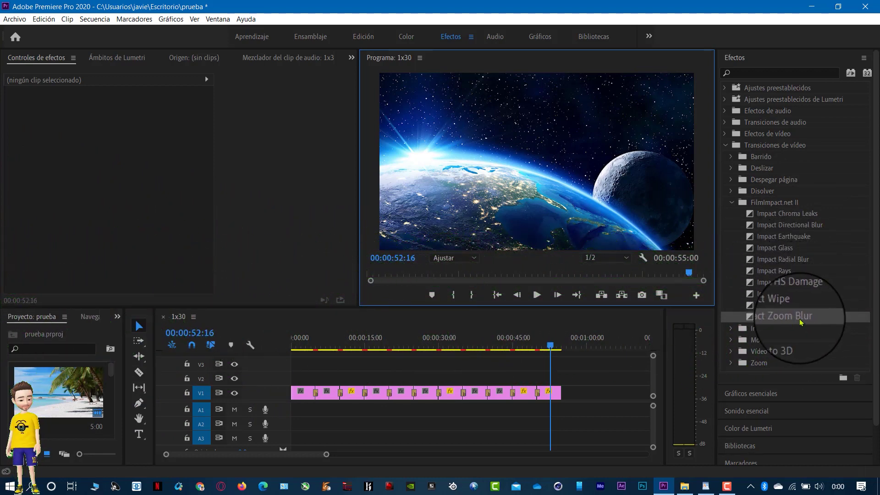
Step: Collapse the FilmImpact.net II folder and the Transiciones de vídeo list in Efectos
left_click(732, 202)
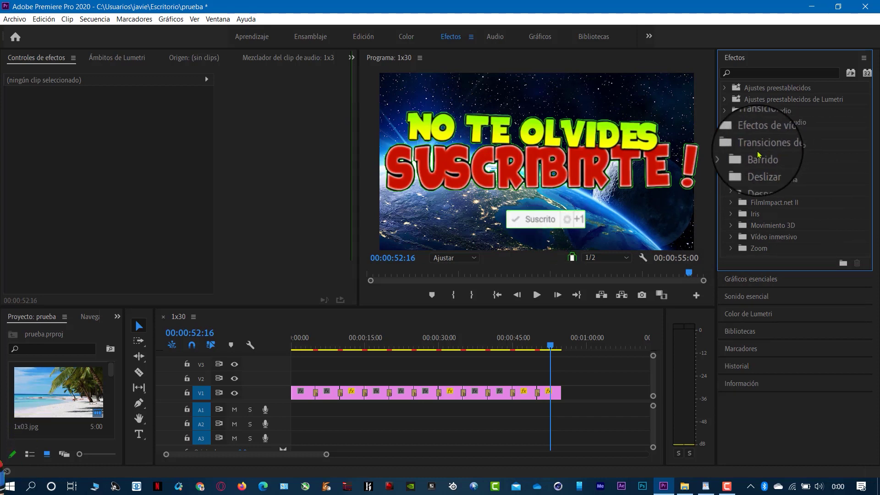
left_click(724, 145)
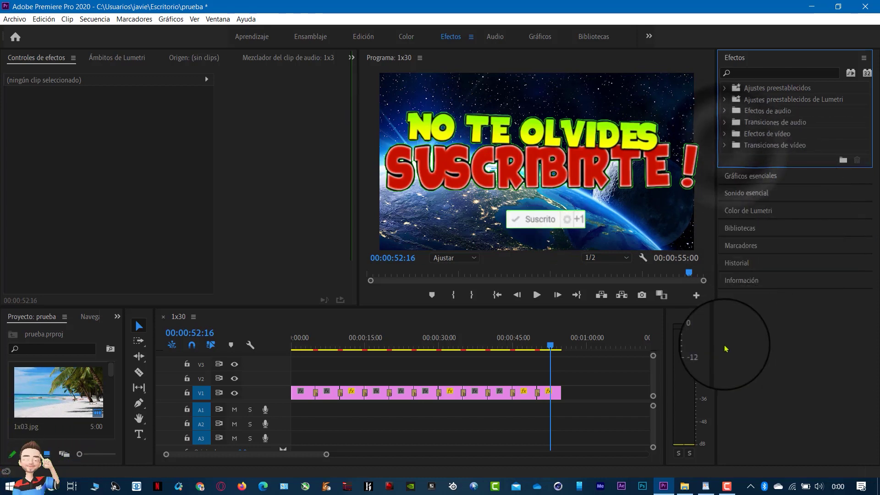